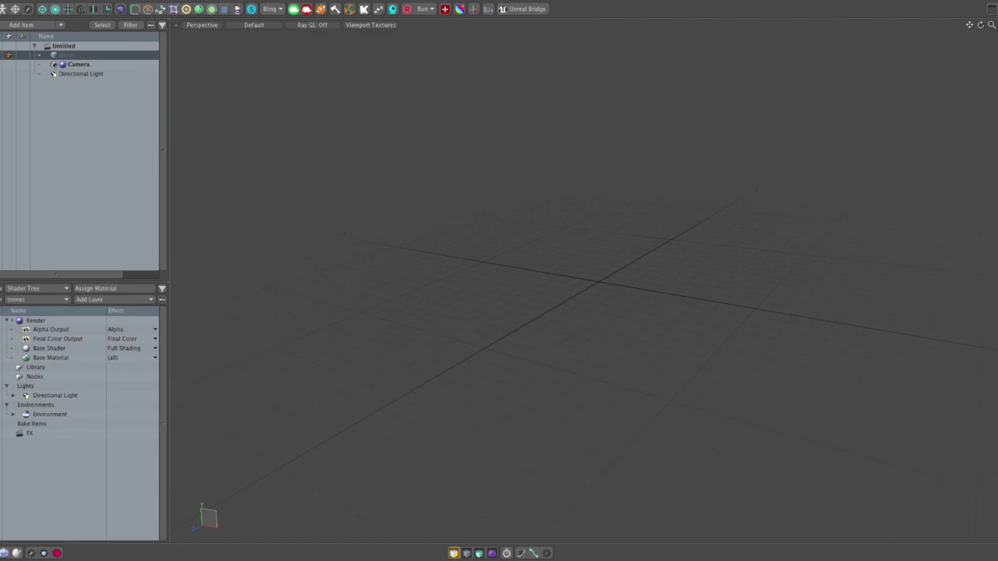
# - Open the user folder in Finder, check the CL_polysteinKitMaker kit inside the Kits folder, and return to Modo
pyautogui.click(636, 1)
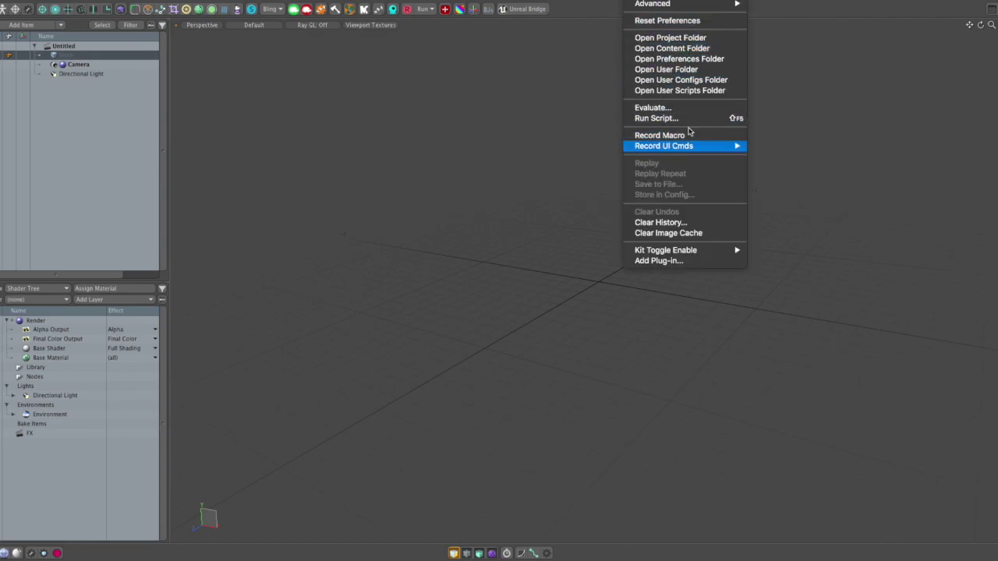
pyautogui.click(666, 72)
pyautogui.doubleClick(444, 71)
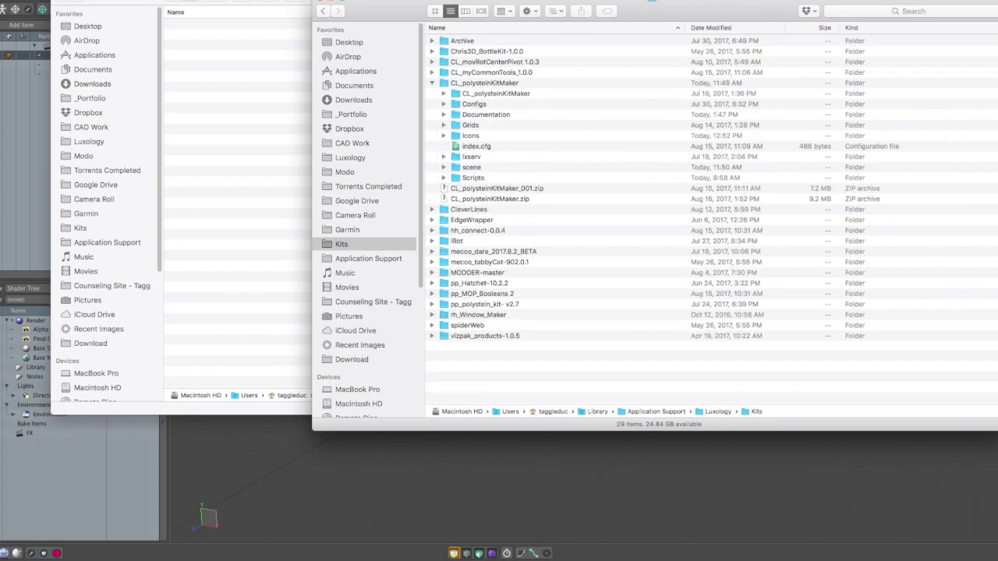
pyautogui.click(778, 467)
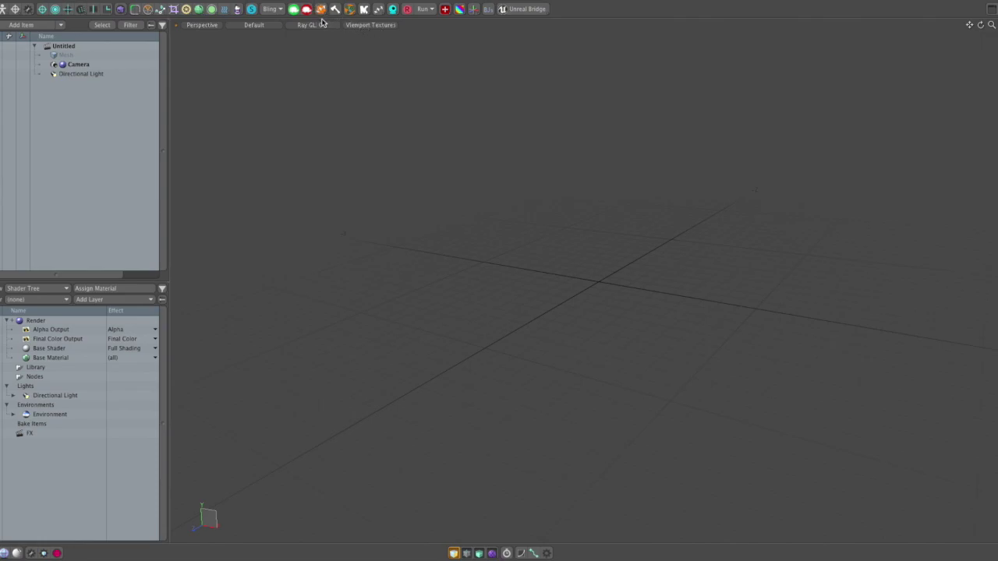
# - Show the Polystein Kit Maker palette beside the viewport and open the kit's test scene
pyautogui.click(321, 10)
pyautogui.moveTo(335, 32); pyautogui.dragTo(941, 126)
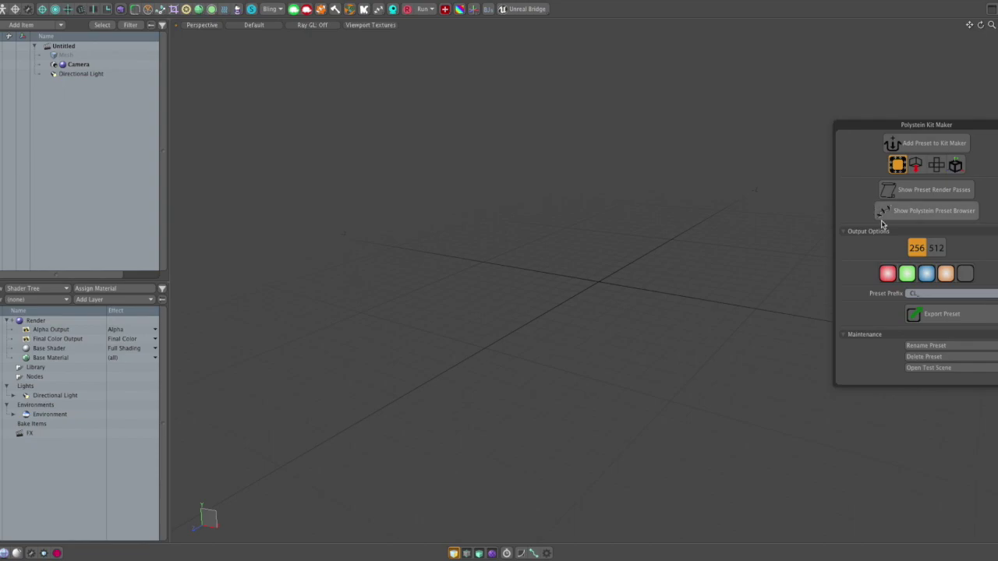
pyautogui.click(937, 369)
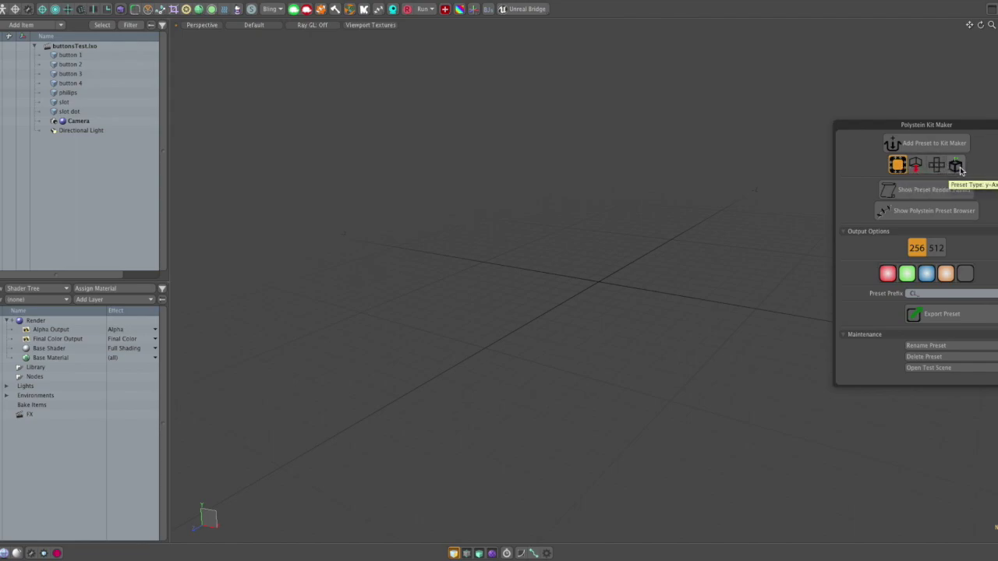
# - Add the button 1 mesh to the kit maker with its outer border edges selected, using the first preset type
pyautogui.click(915, 165)
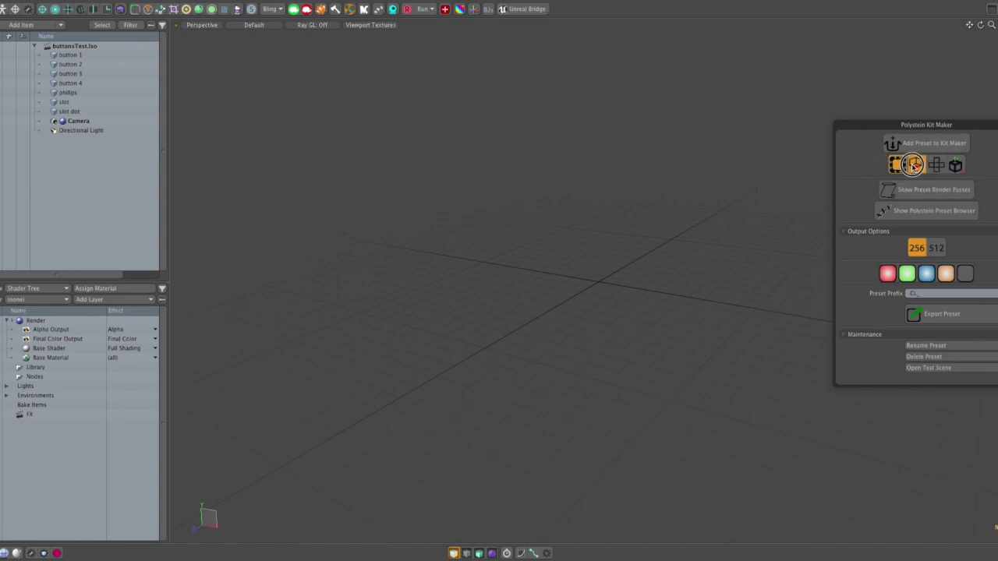
pyautogui.click(898, 165)
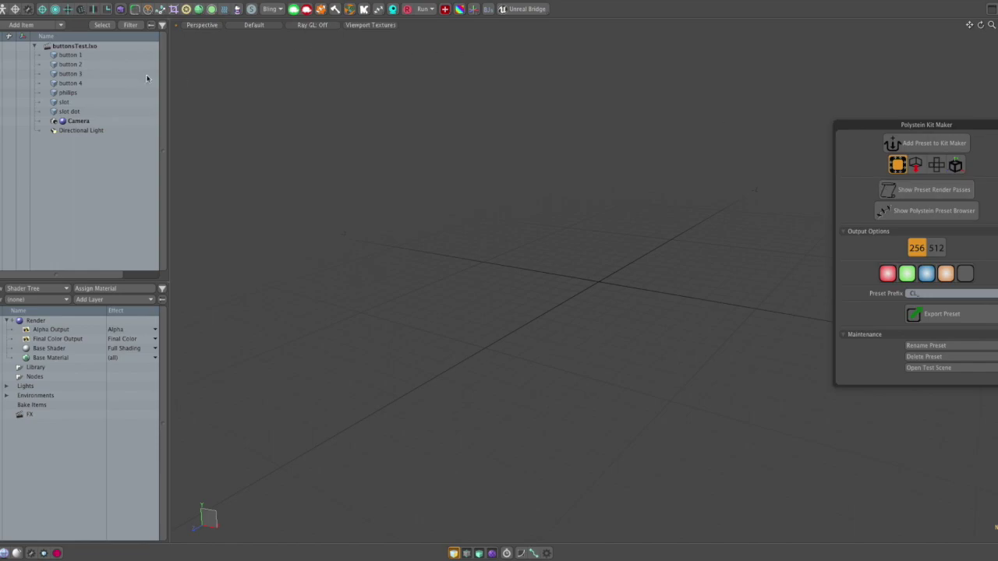
pyautogui.click(69, 54)
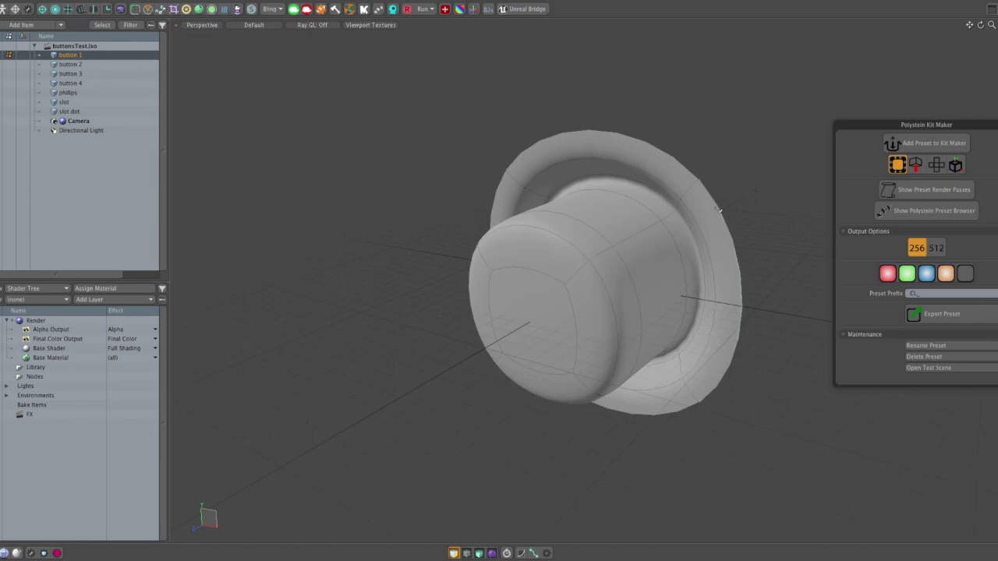
pyautogui.click(720, 211)
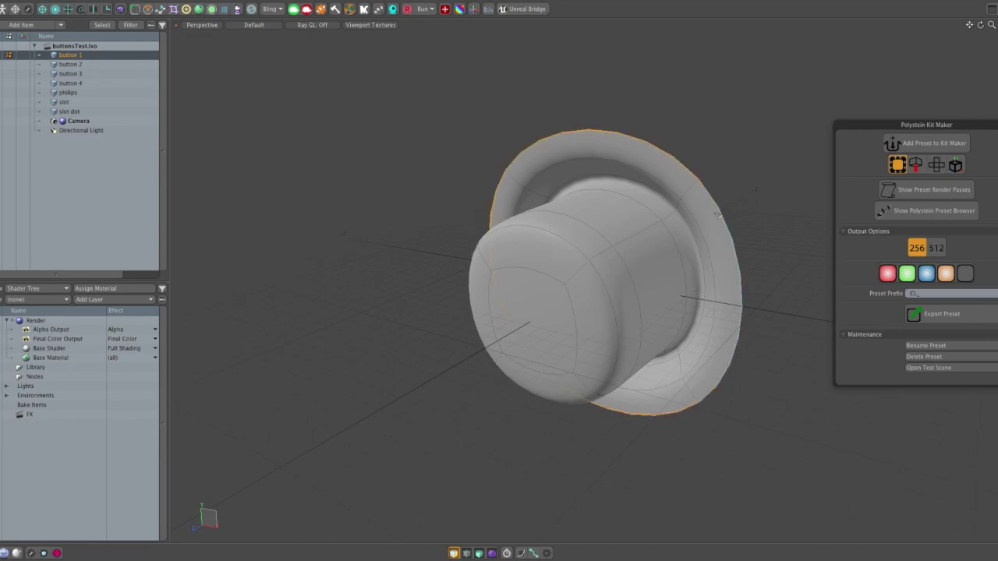
pyautogui.click(904, 147)
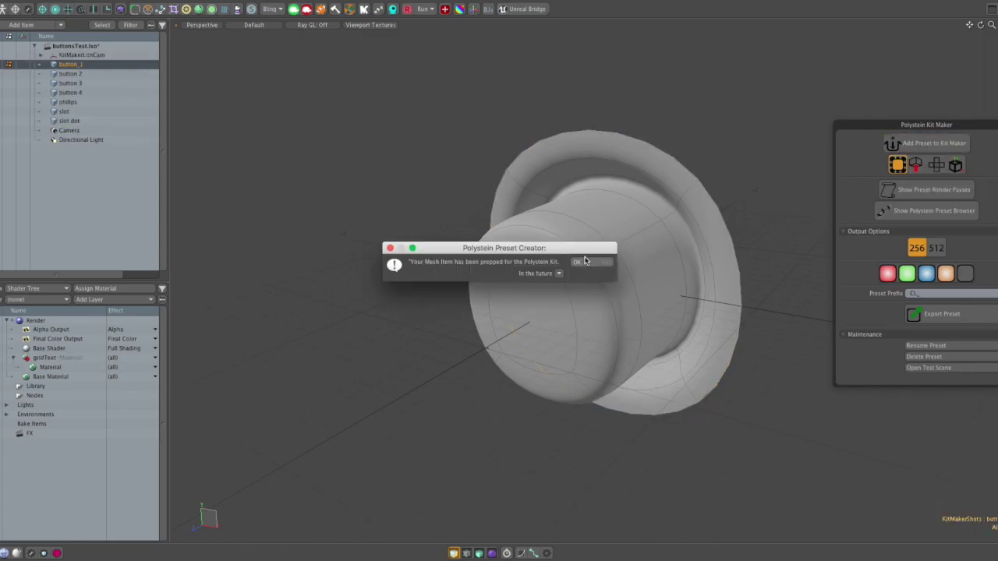
pyautogui.click(585, 262)
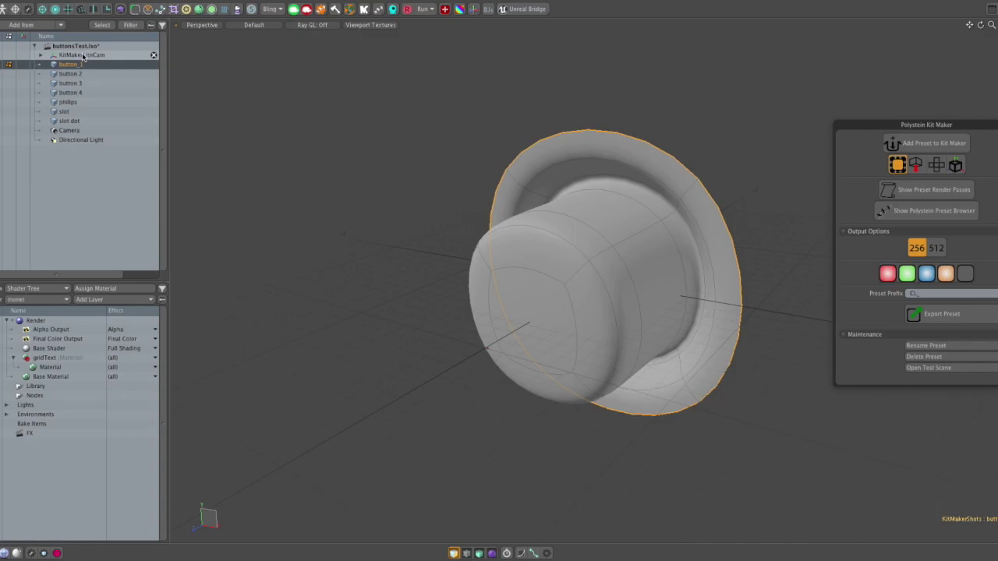
# - Examine the lights and render camera inside the KitMaker group of the item list
pyautogui.click(40, 56)
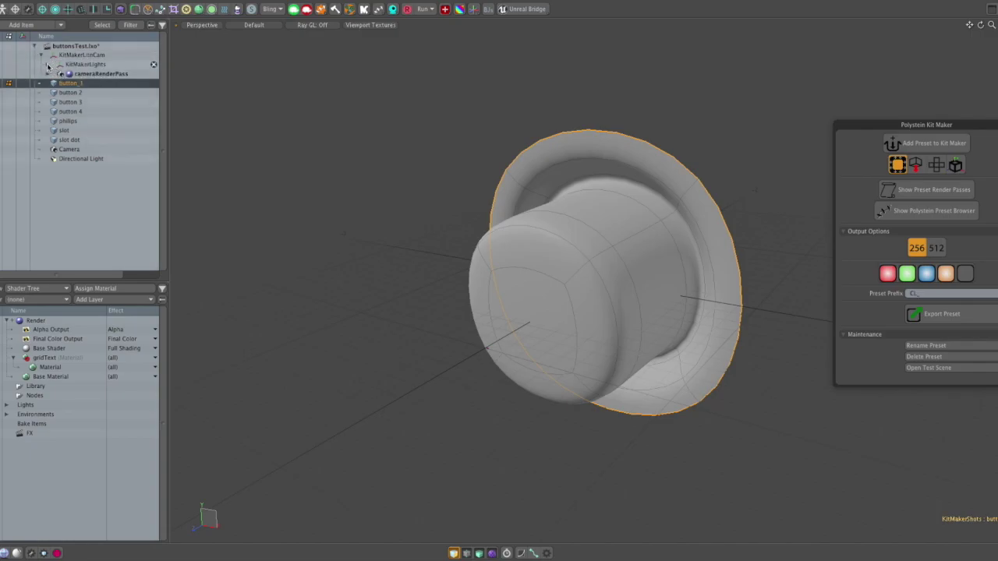
pyautogui.click(48, 64)
pyautogui.click(48, 102)
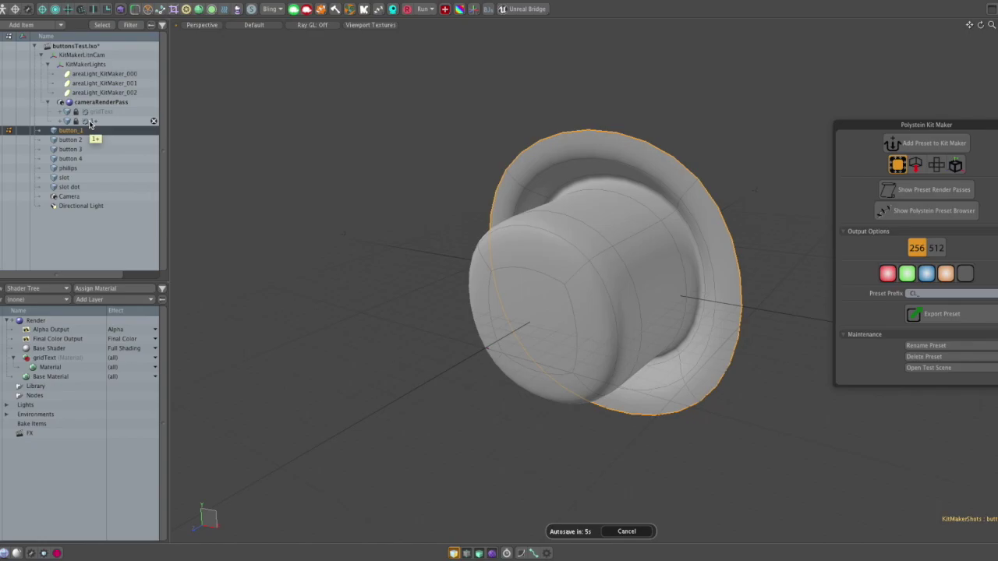
pyautogui.click(40, 55)
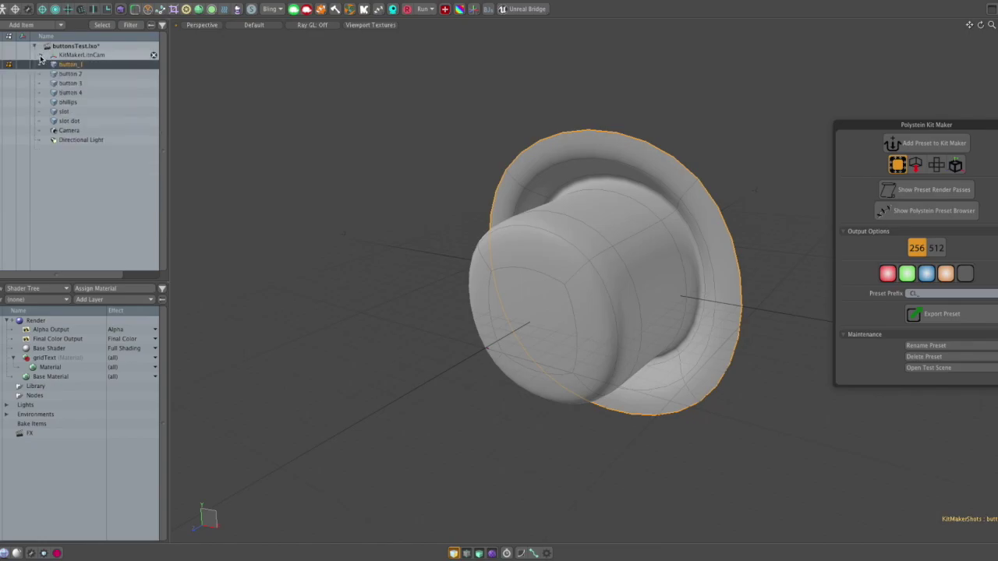
# - Add the remaining button, philips, slot and slot dot meshes to the kit maker
pyautogui.click(79, 85)
pyautogui.click(926, 143)
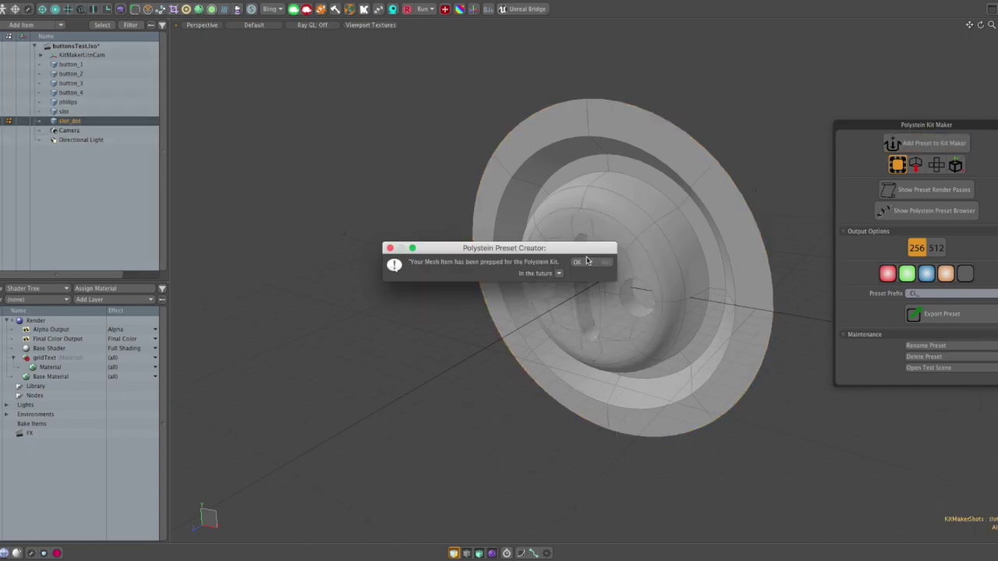
pyautogui.click(578, 262)
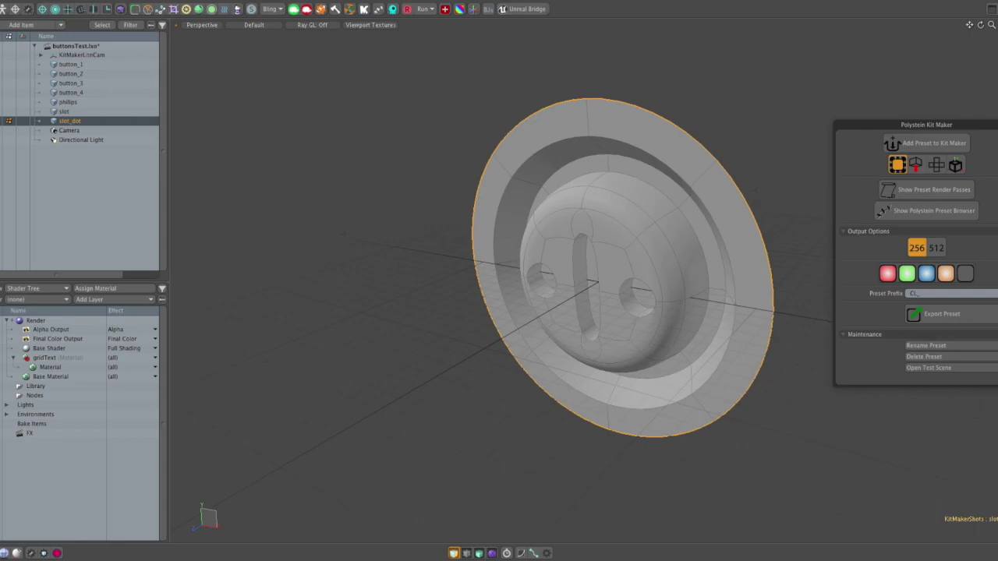
# - Reveal the render preview and camera viewports, and list the KitMakerShots passes in a widened Preset Render Passes window
pyautogui.click(997, 25)
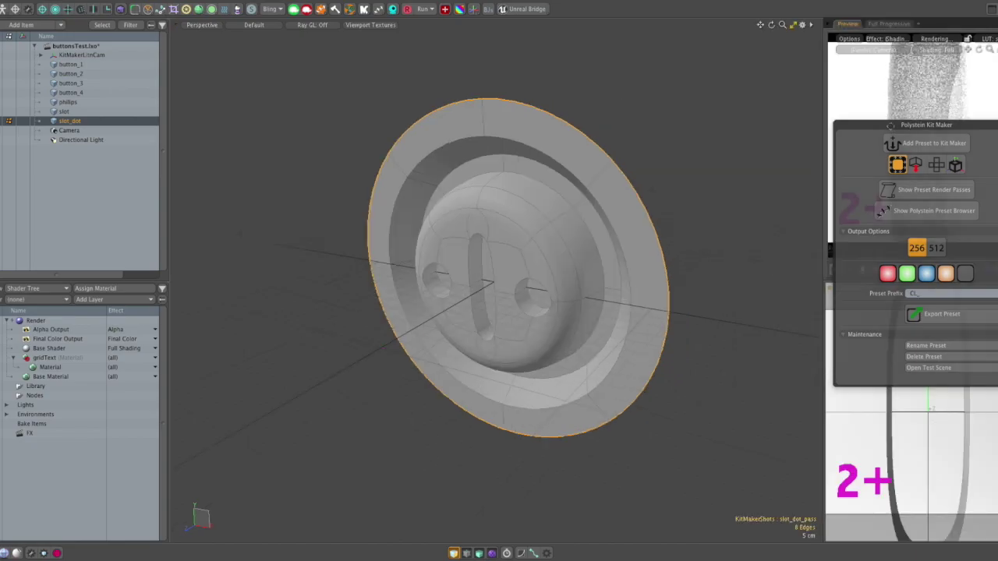
pyautogui.moveTo(890, 125); pyautogui.dragTo(683, 51)
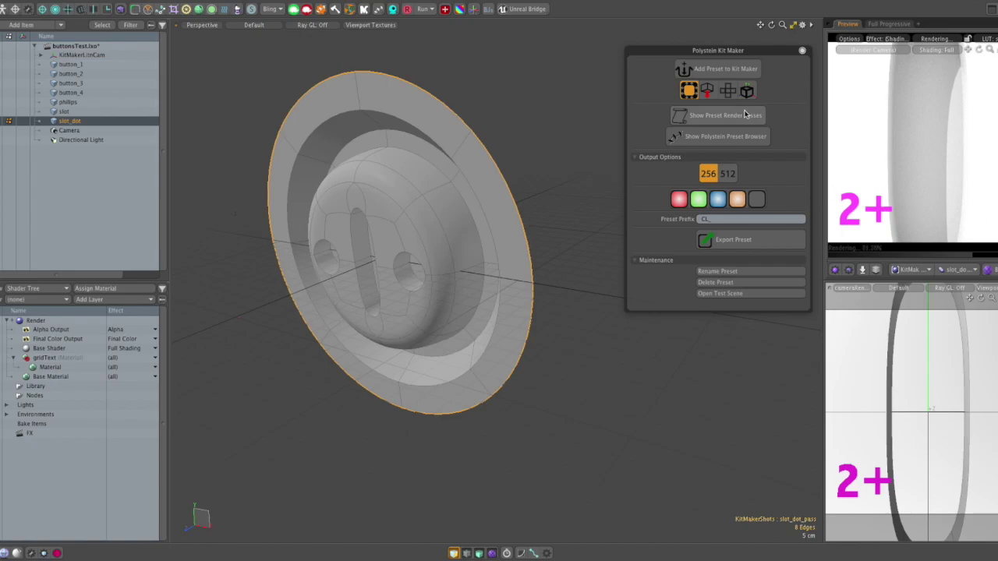
pyautogui.click(707, 119)
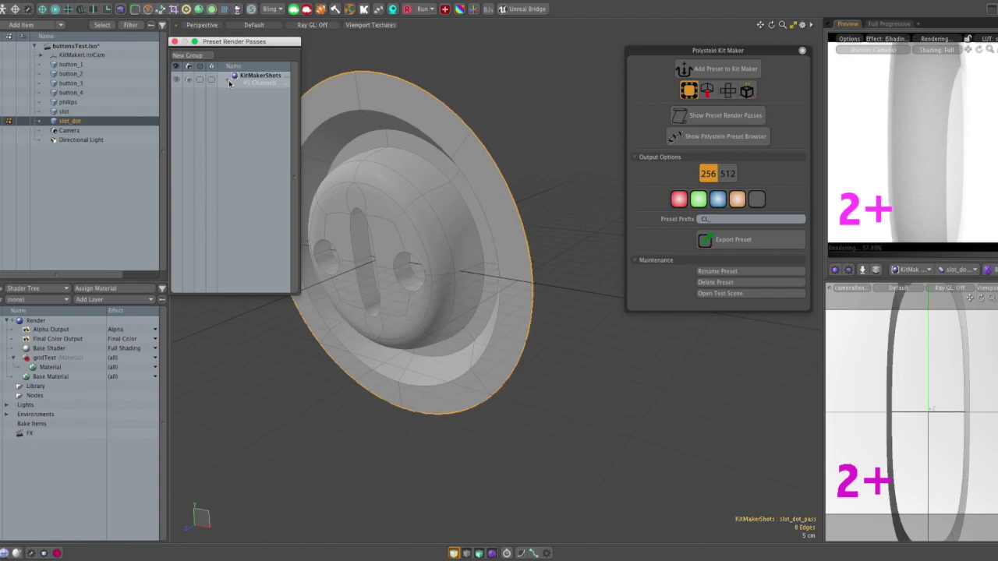
pyautogui.click(225, 81)
pyautogui.click(227, 81)
pyautogui.moveTo(299, 113); pyautogui.dragTo(330, 112)
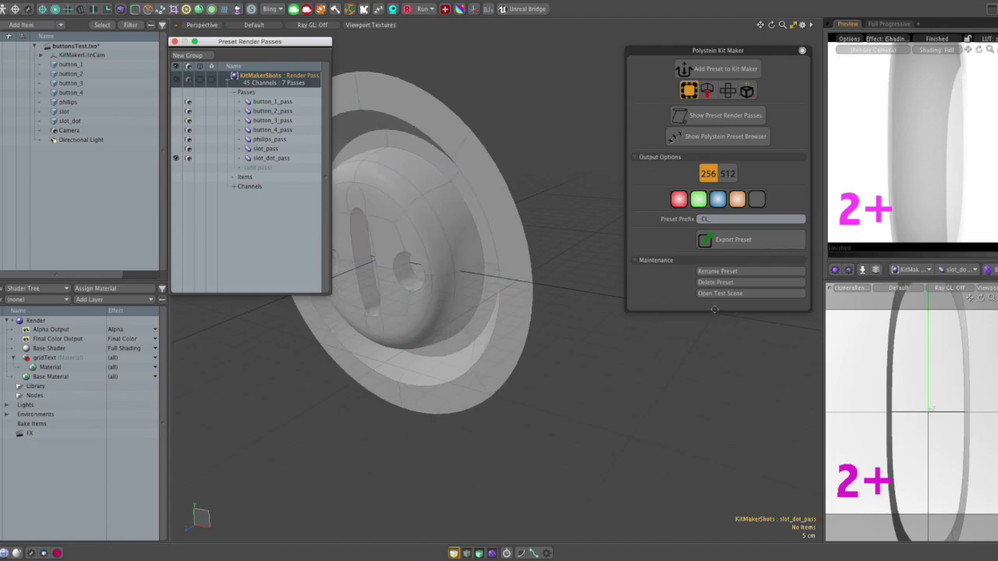
# - Frame the slot_dot mesh in the render camera view and orbit the camera to an angled shot
pyautogui.click(448, 242)
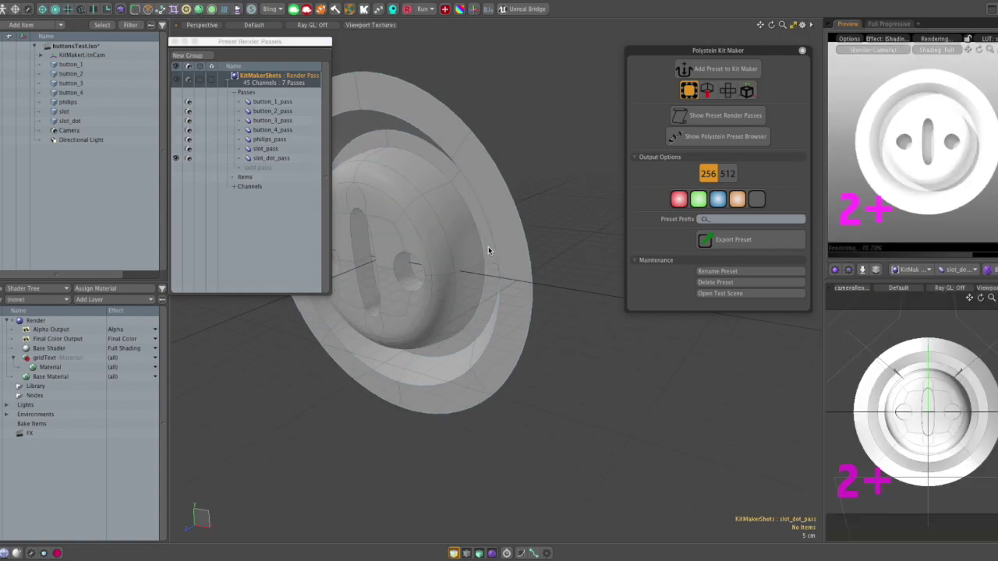
pyautogui.click(424, 237)
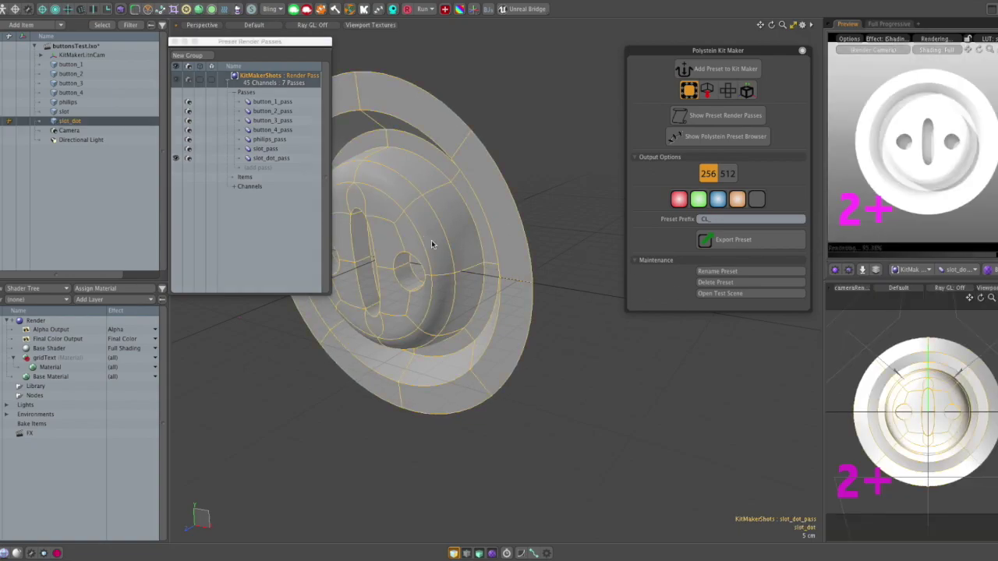
pyautogui.hotkey('shift', 'a')
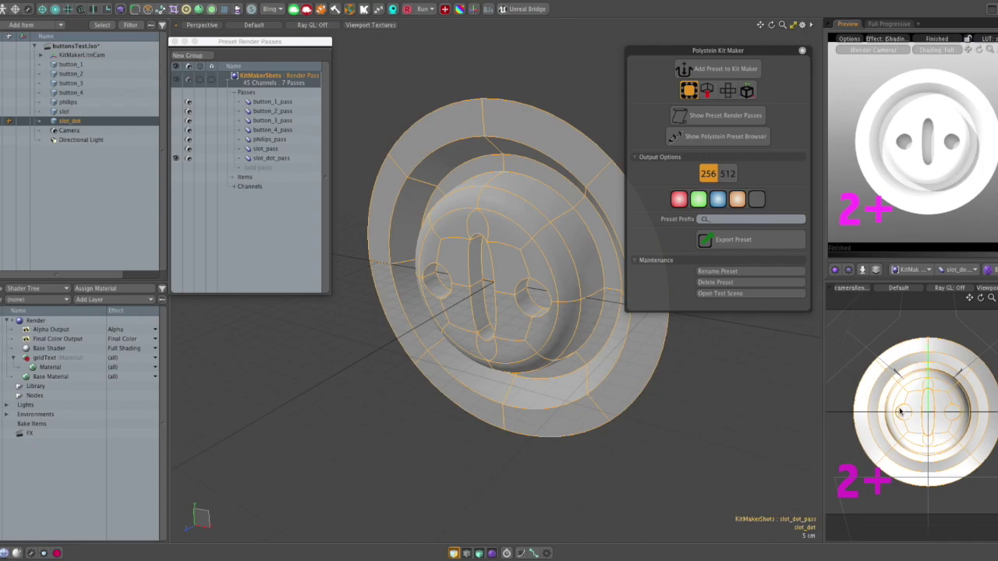
pyautogui.scroll(-2, 931, 407)
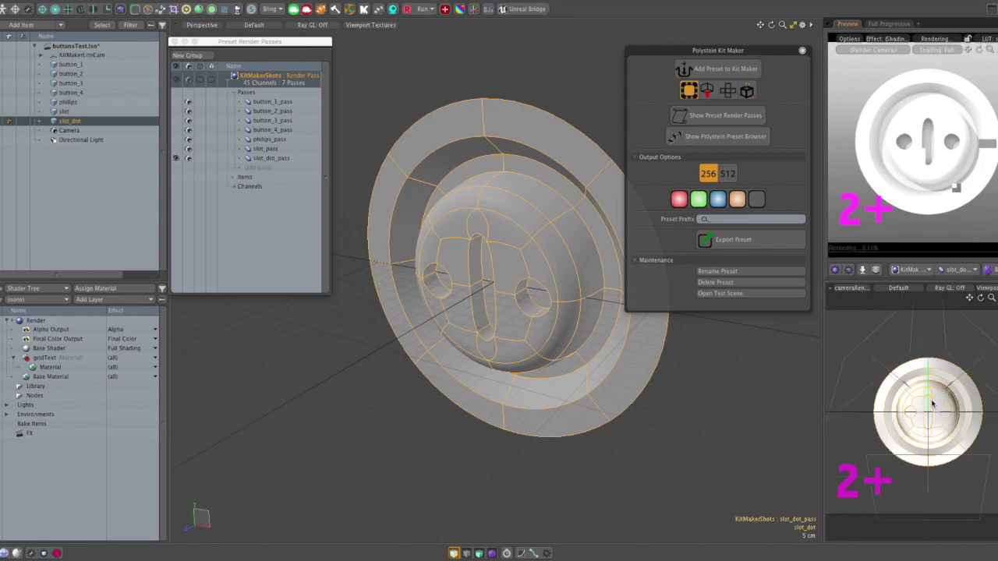
pyautogui.scroll(2, 931, 403)
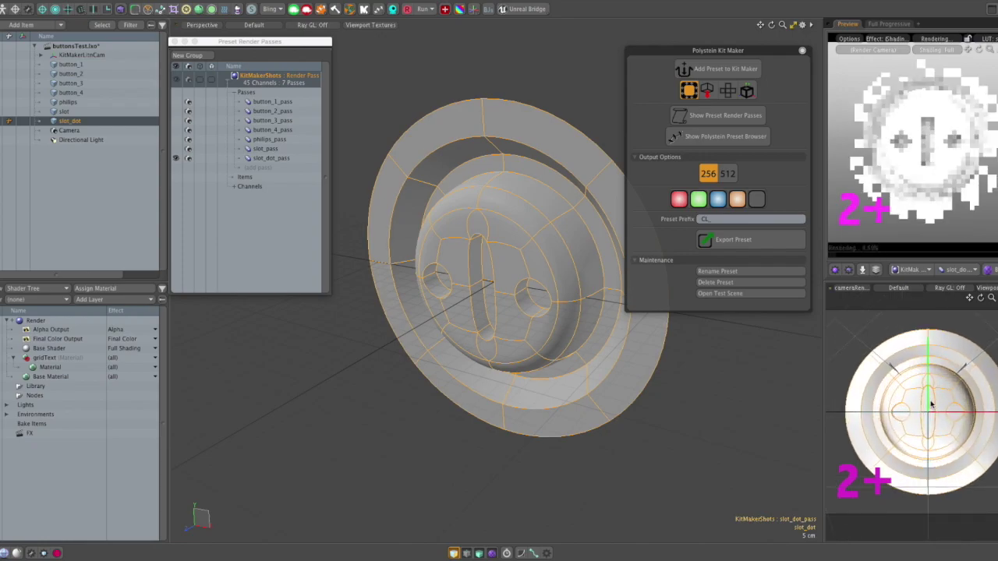
pyautogui.keyDown('alt'); pyautogui.moveTo(976, 387); pyautogui.dragTo(980, 411); pyautogui.keyUp('alt')
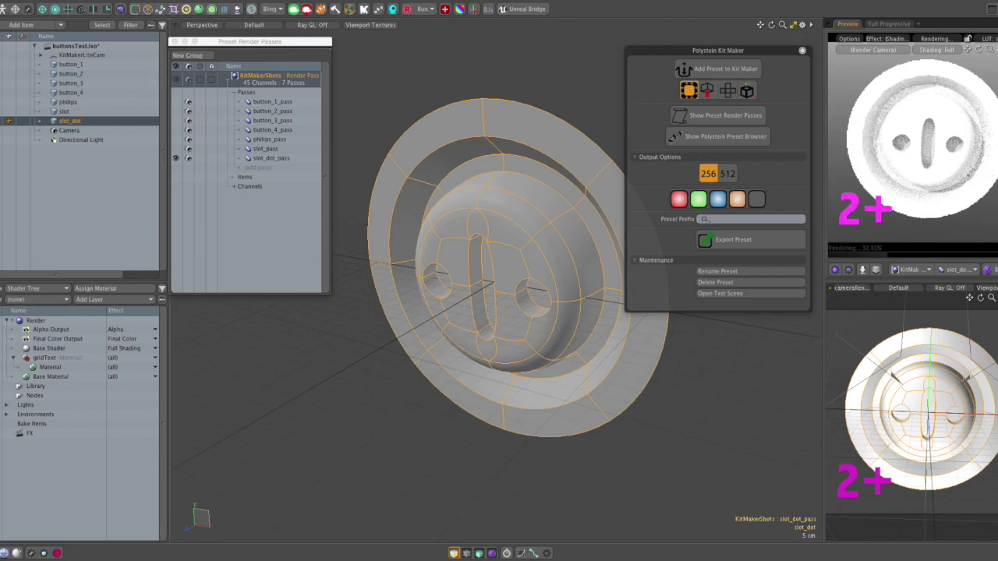
# - Activate the button_1 render pass, and set the preset output to 512 with a blue background
pyautogui.click(271, 159)
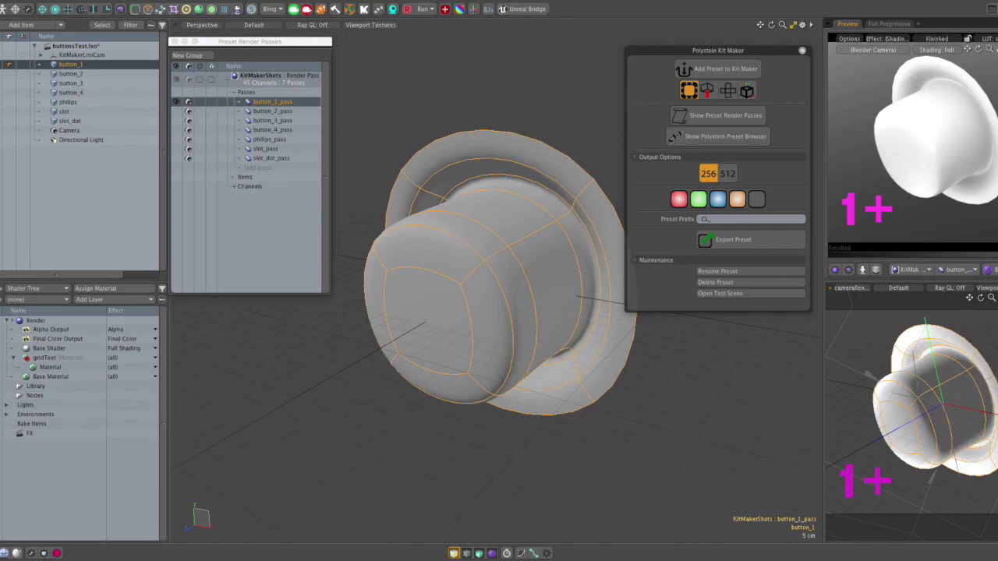
pyautogui.click(727, 174)
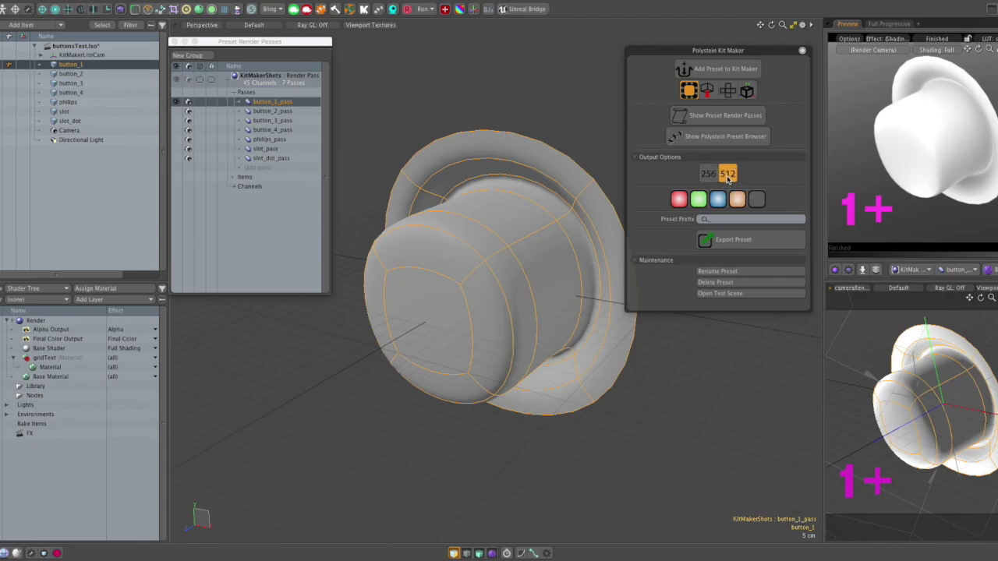
pyautogui.click(698, 201)
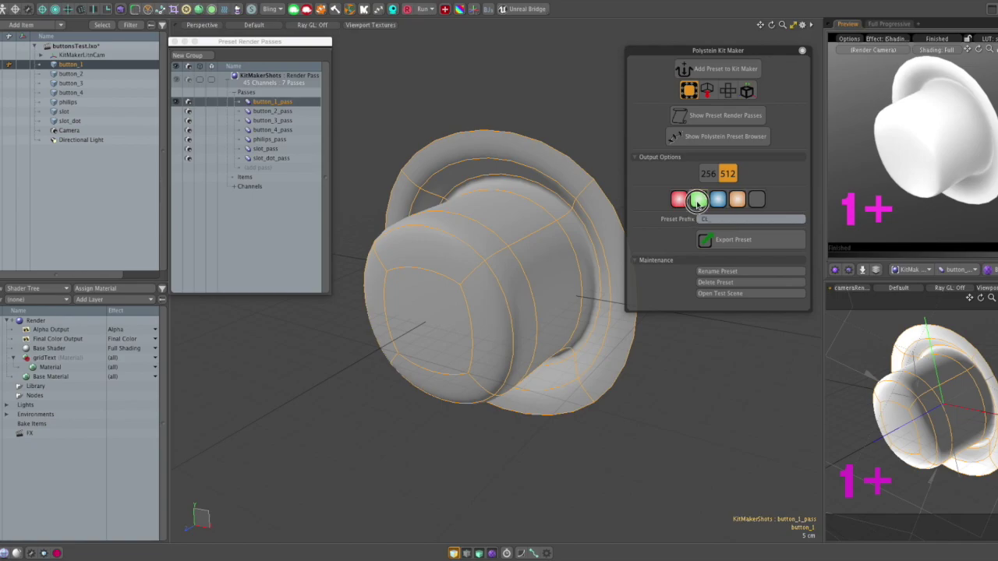
pyautogui.click(761, 202)
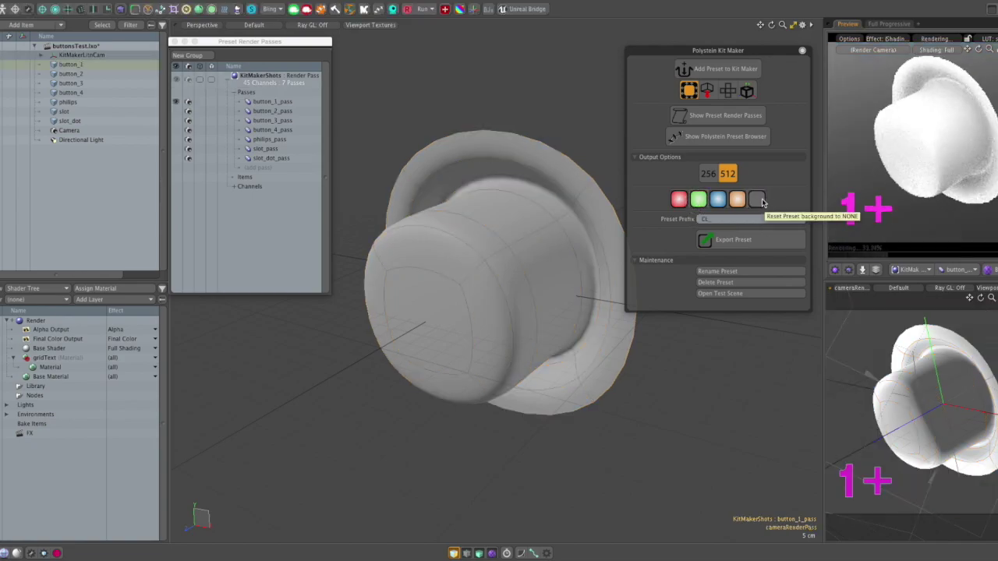
pyautogui.click(722, 202)
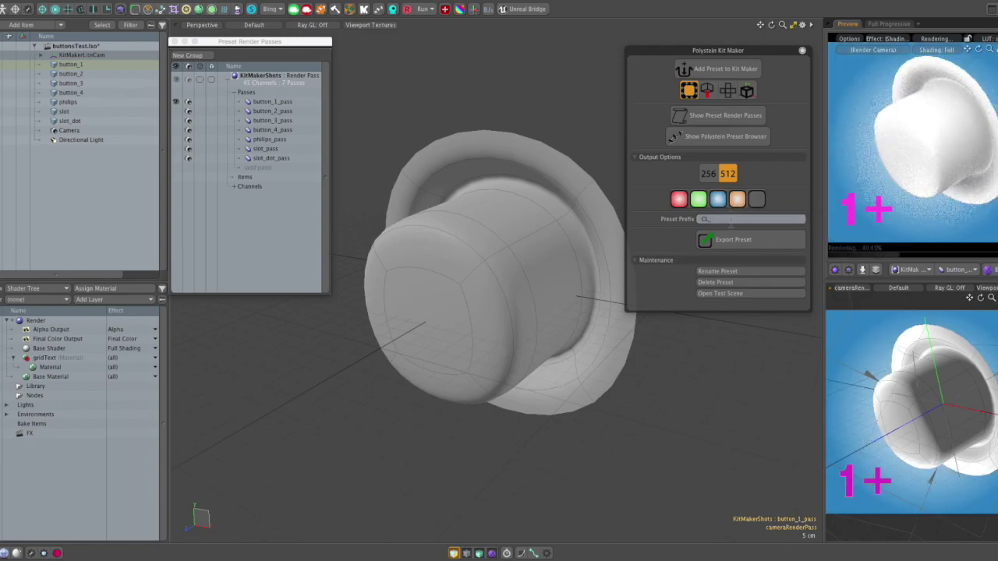
# - Export the presets with the CL_ prefix to the presetTest folder and show them in the Polystein Preset Browser
pyautogui.click(716, 221)
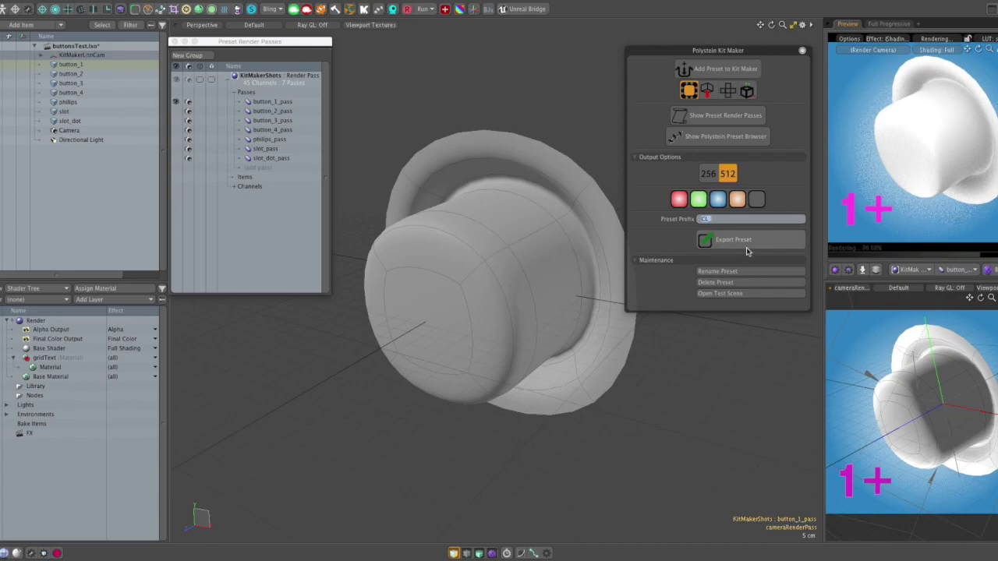
pyautogui.click(743, 243)
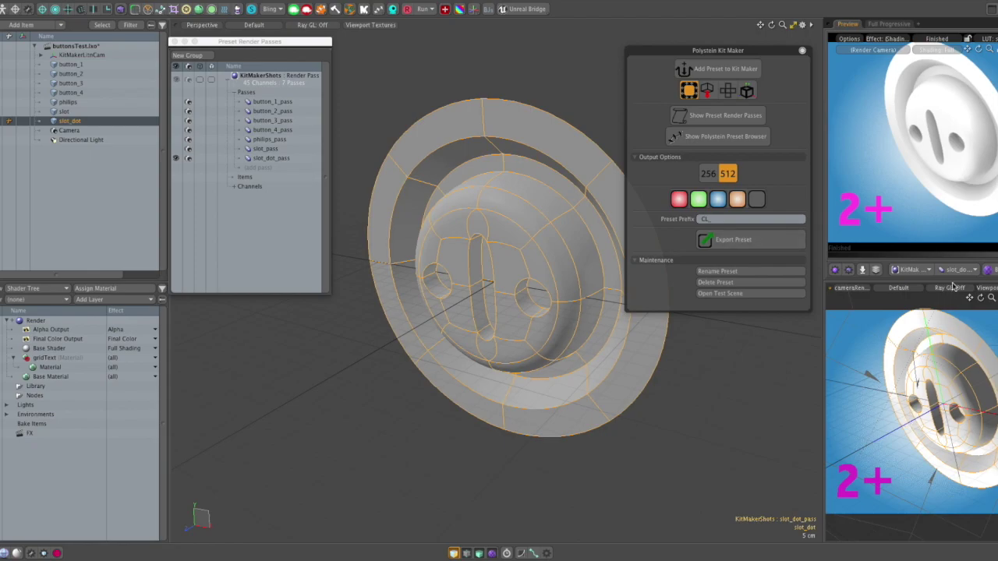
pyautogui.click(707, 141)
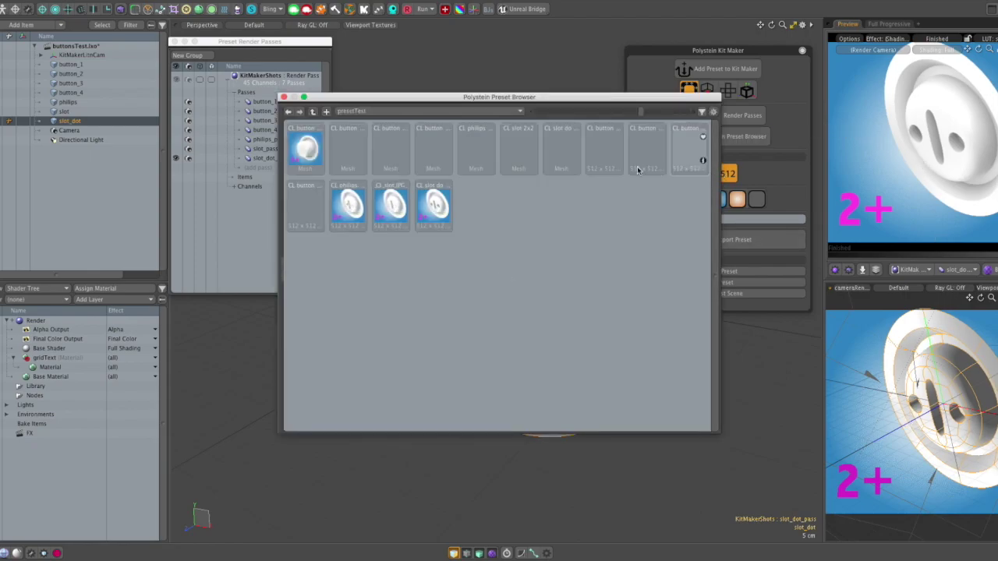